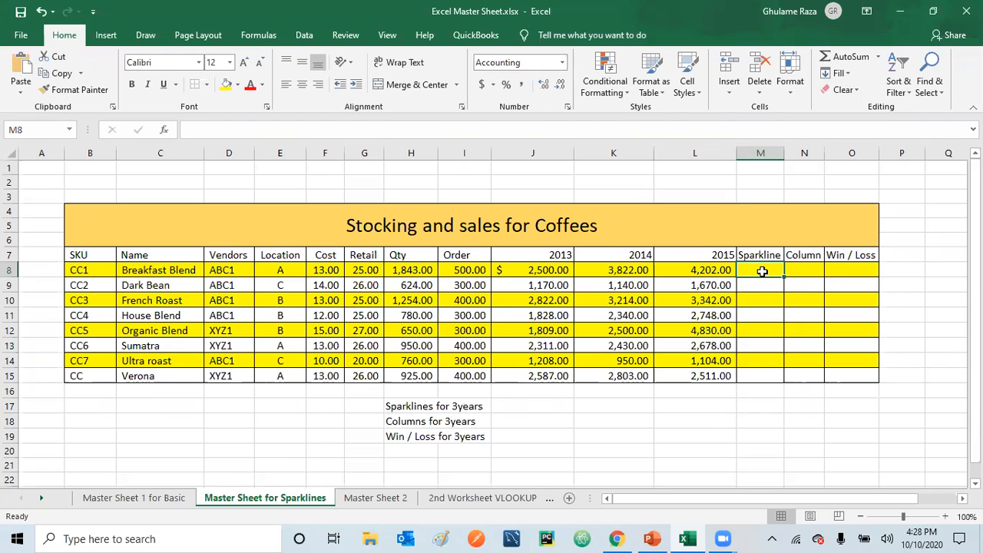
Step: Insert a line sparkline in M8 for Breakfast Blend using the 2013–2015 sales in J8:L8
{"action": "left_click", "coordinate": [104, 35]}
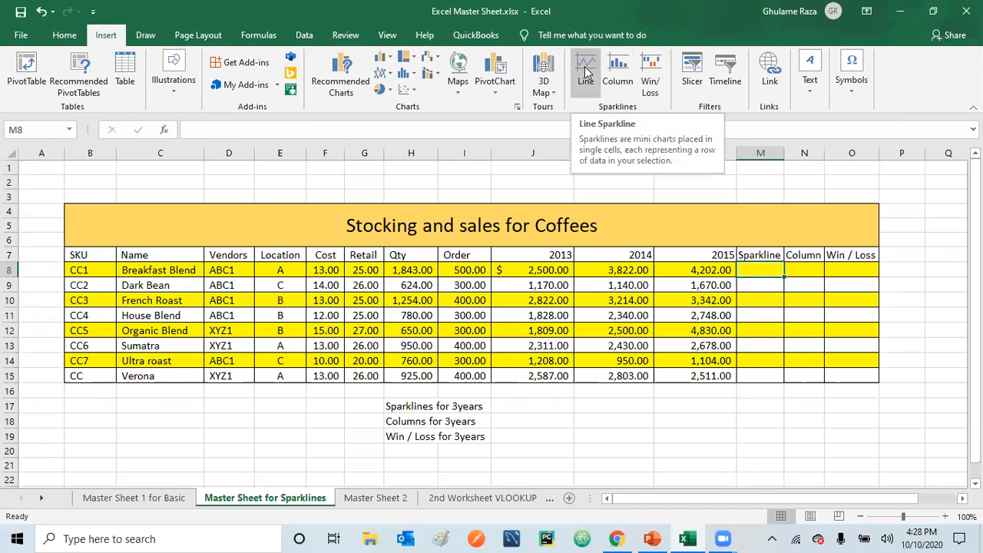
{"action": "left_click", "coordinate": [584, 67]}
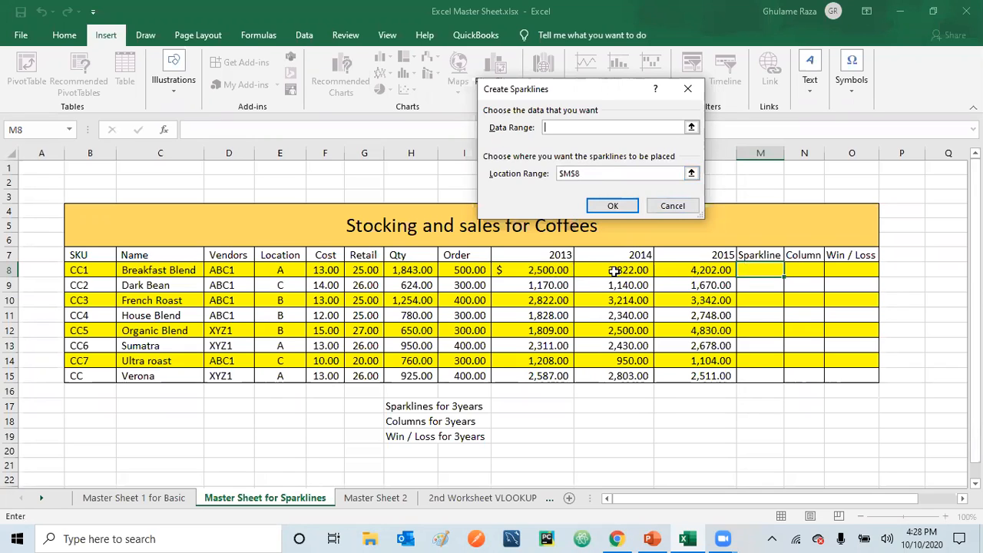
{"action": "left_click_drag", "start_coordinate": [538, 271], "coordinate": [695, 274]}
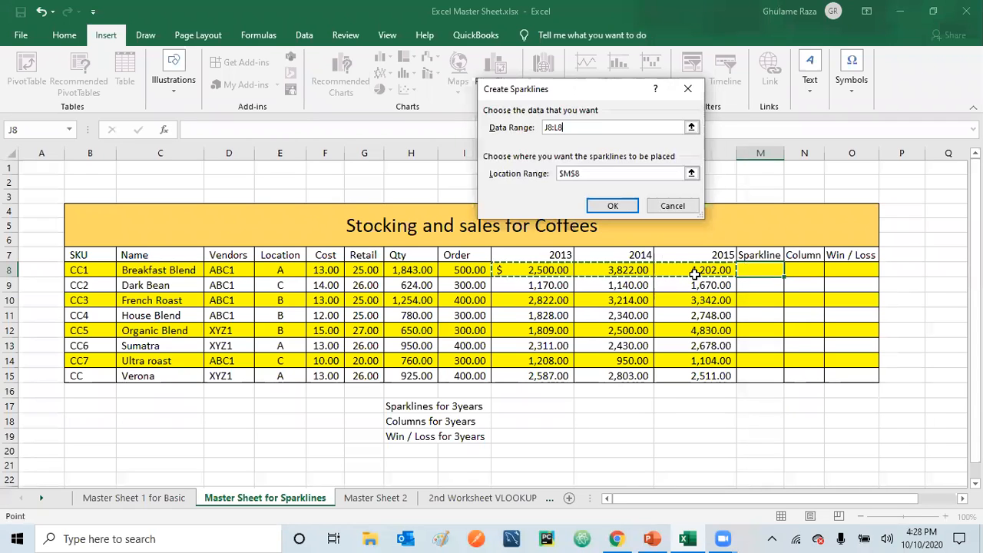
{"action": "left_click", "coordinate": [614, 206]}
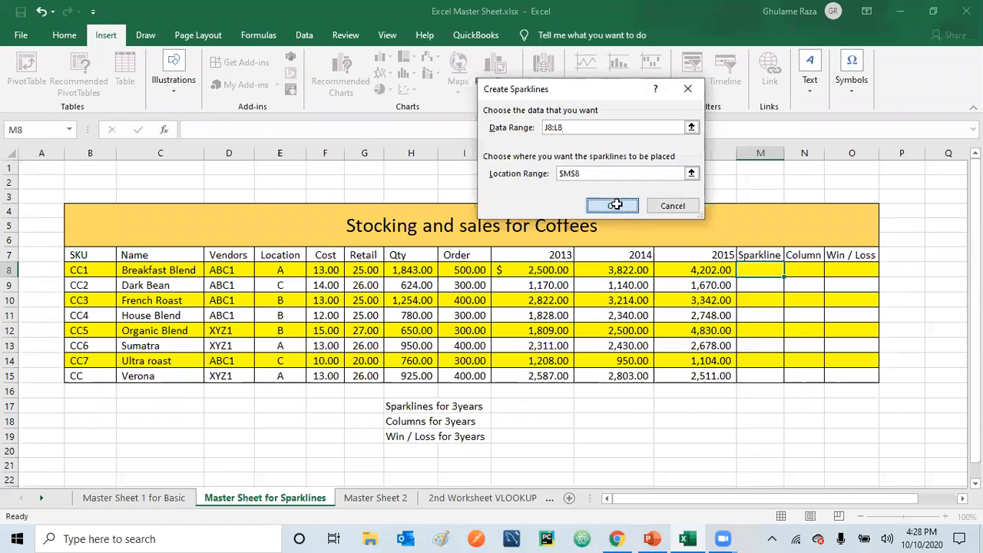
Step: Insert a line sparkline in M9 from the data range J9:L9 and fill it down to M15
{"action": "left_click", "coordinate": [758, 286]}
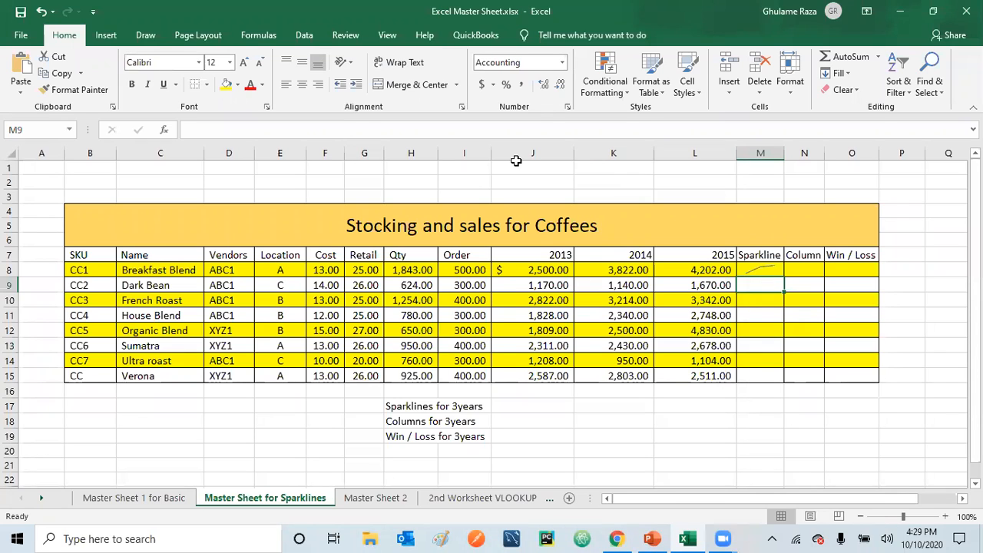
{"action": "left_click", "coordinate": [105, 35]}
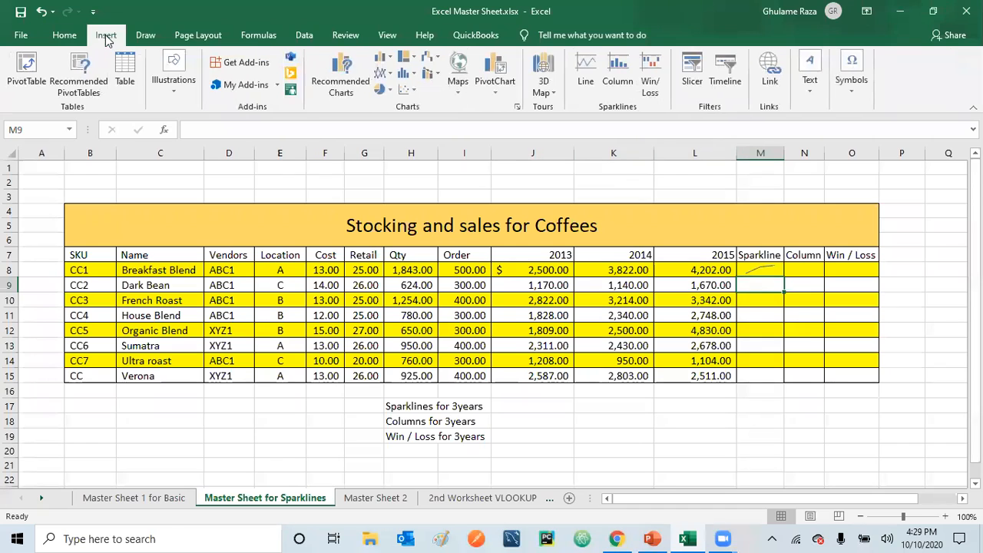
{"action": "left_click", "coordinate": [586, 82]}
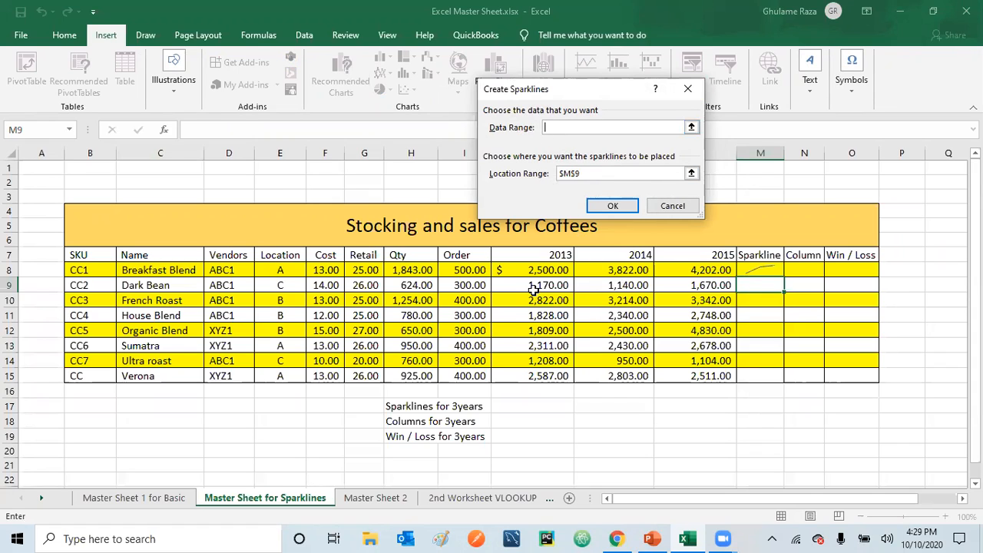
{"action": "left_click_drag", "start_coordinate": [532, 285], "coordinate": [690, 286]}
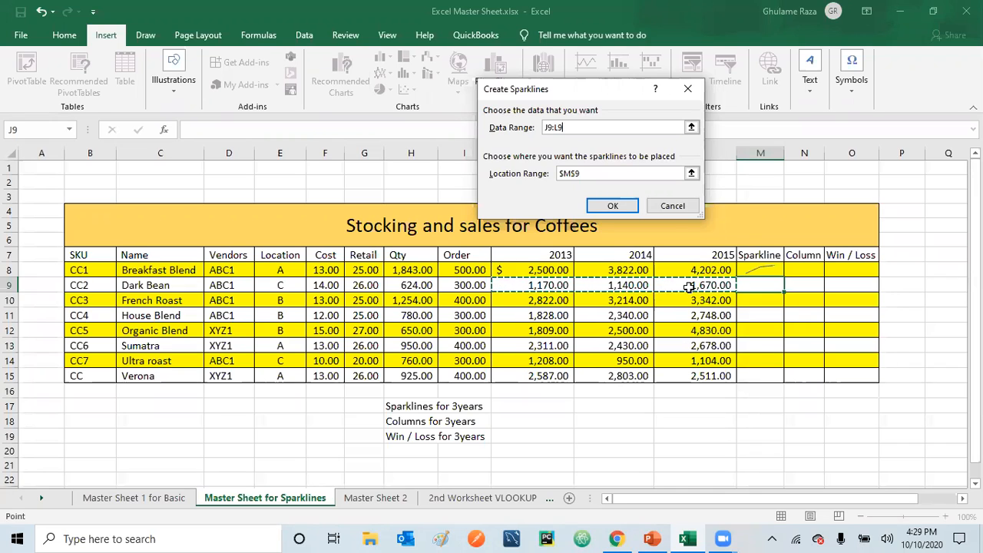
{"action": "left_click", "coordinate": [617, 208]}
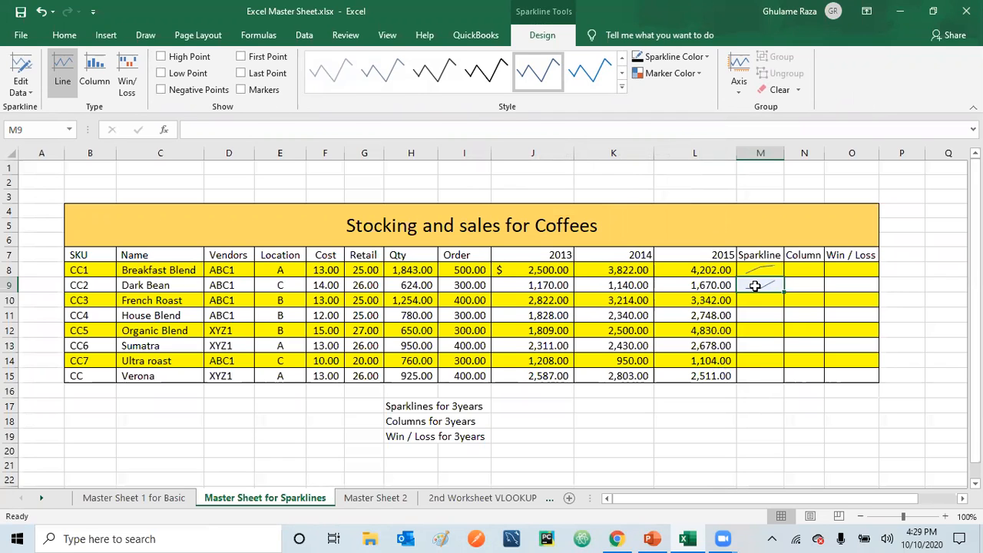
{"action": "left_click", "coordinate": [773, 300]}
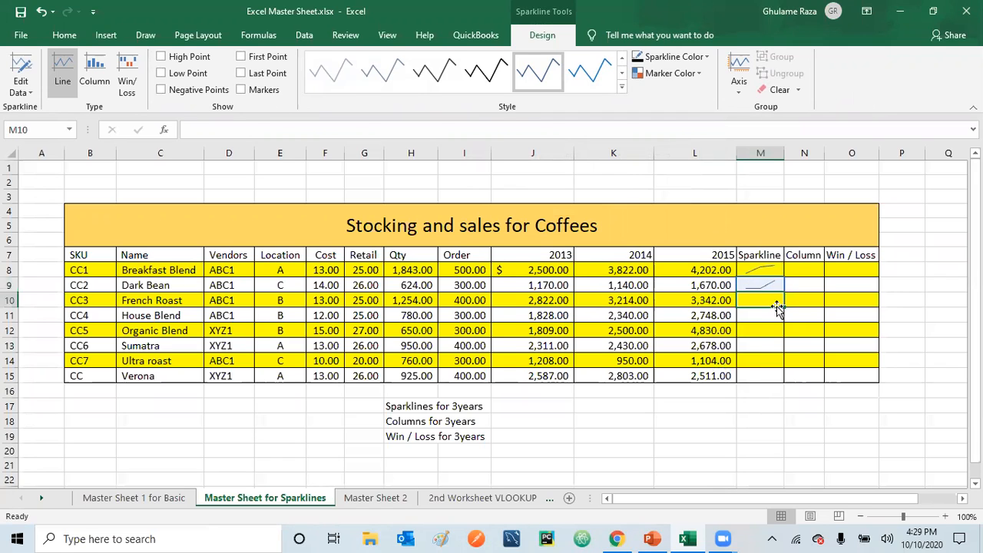
{"action": "left_click", "coordinate": [773, 285]}
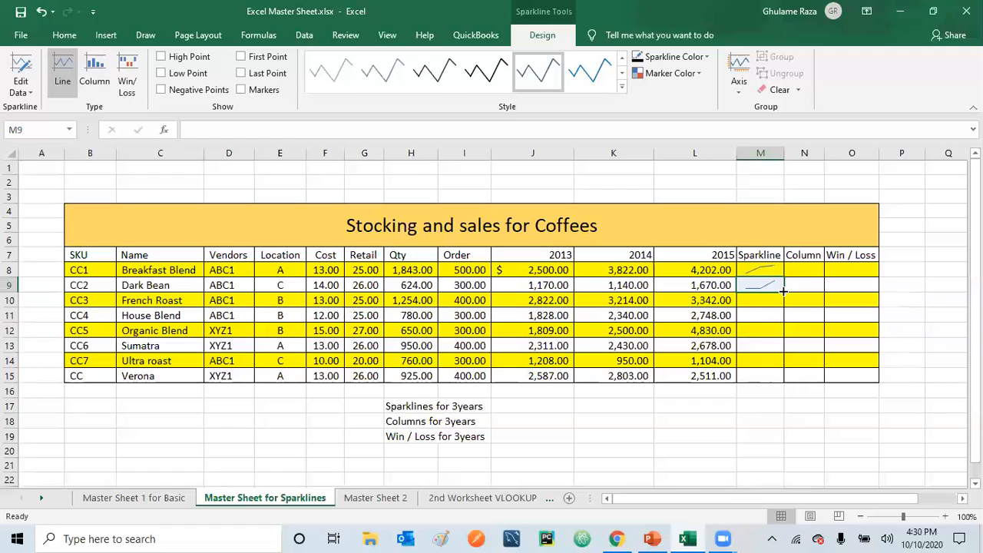
{"action": "left_click_drag", "start_coordinate": [783, 290], "coordinate": [778, 378]}
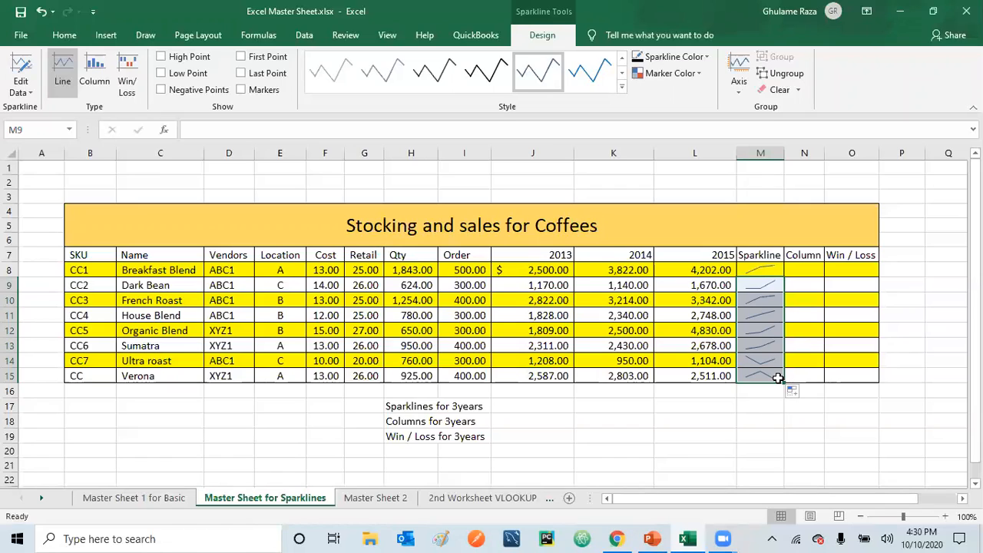
Step: Insert a column sparkline in N8 for Breakfast Blend from the data range J8:L8
{"action": "left_click", "coordinate": [807, 266]}
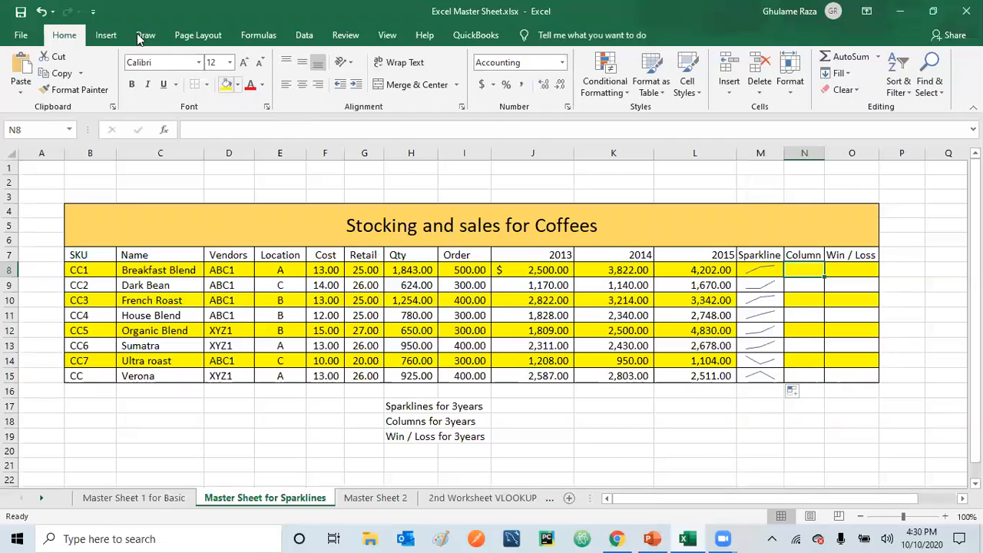
{"action": "left_click", "coordinate": [107, 37]}
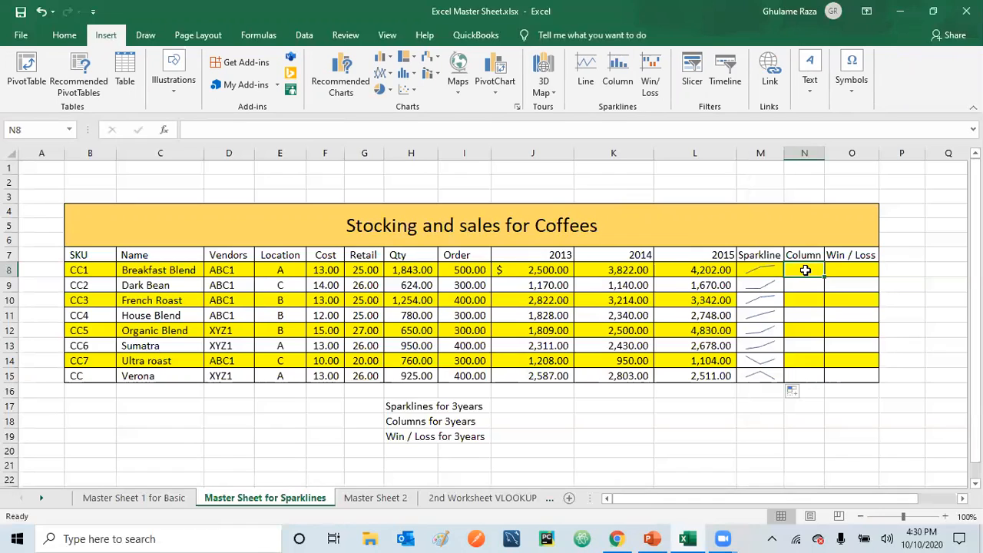
{"action": "left_click", "coordinate": [615, 69]}
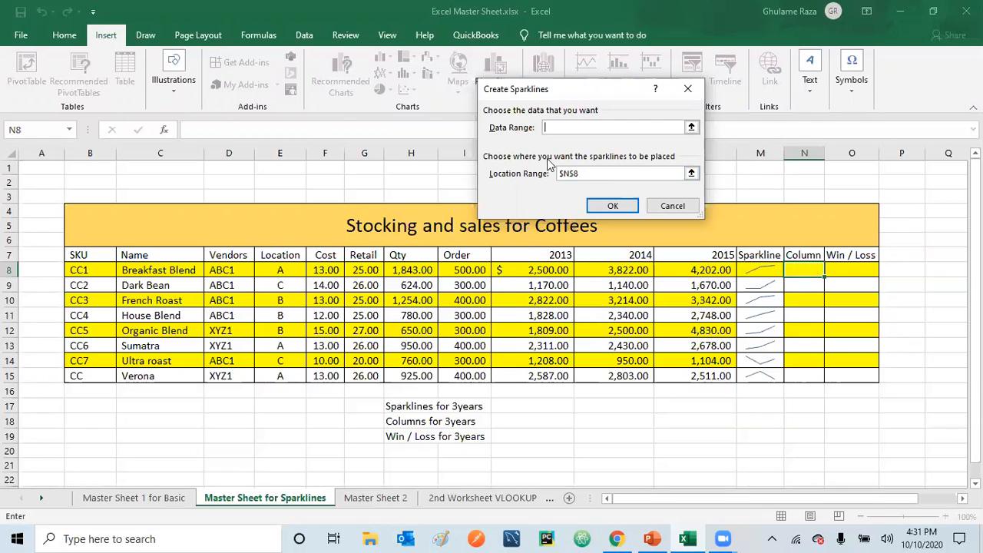
{"action": "left_click_drag", "start_coordinate": [533, 270], "coordinate": [683, 271]}
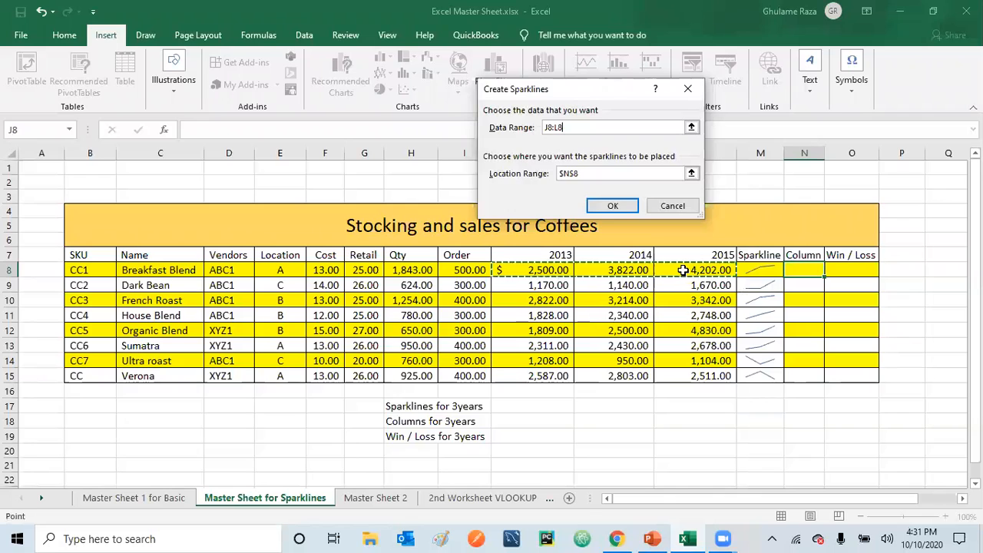
{"action": "key", "text": "Return"}
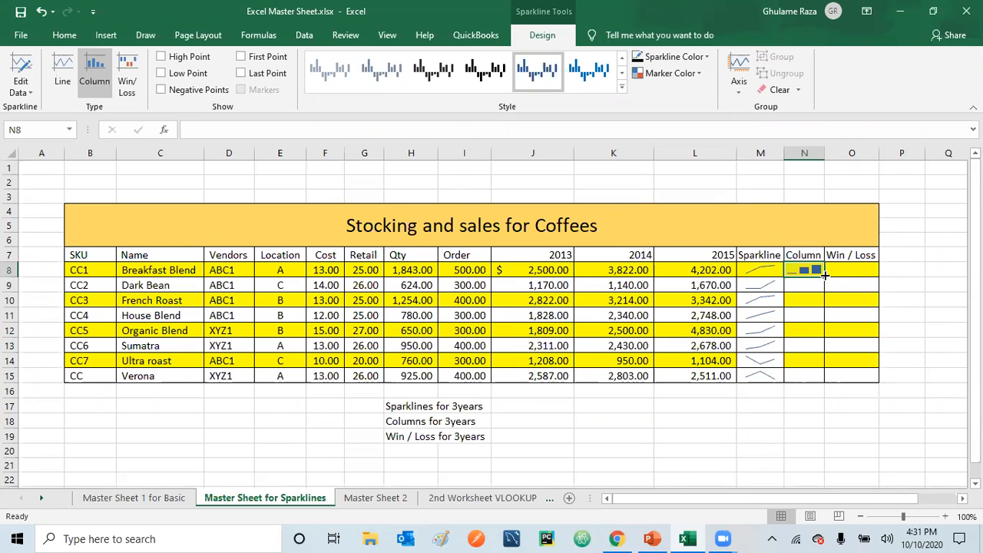
{"action": "left_click_drag", "start_coordinate": [825, 274], "coordinate": [825, 275]}
Step: Insert a column sparkline in N9 from the data range J9:L9 and fill it down to N15
{"action": "left_click", "coordinate": [810, 285]}
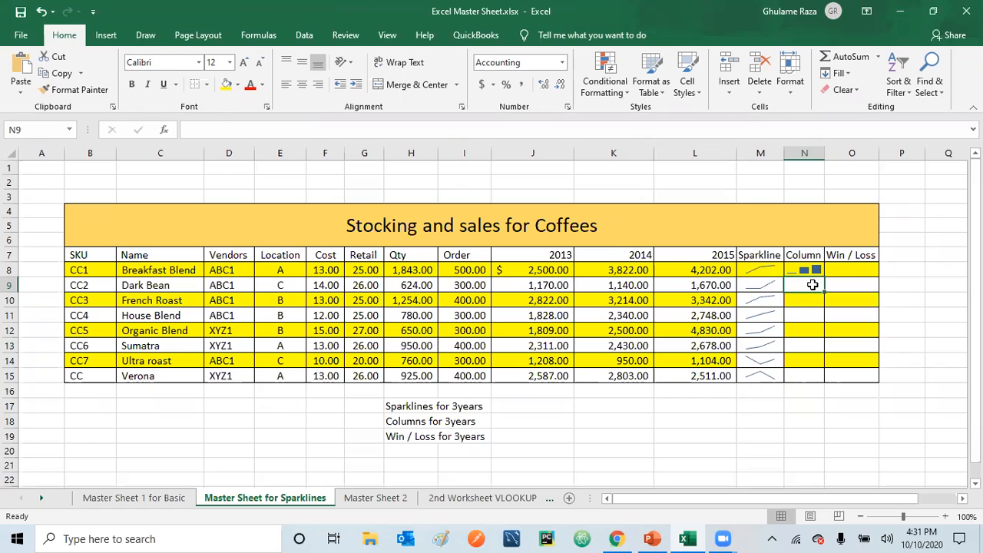
{"action": "left_click", "coordinate": [106, 35]}
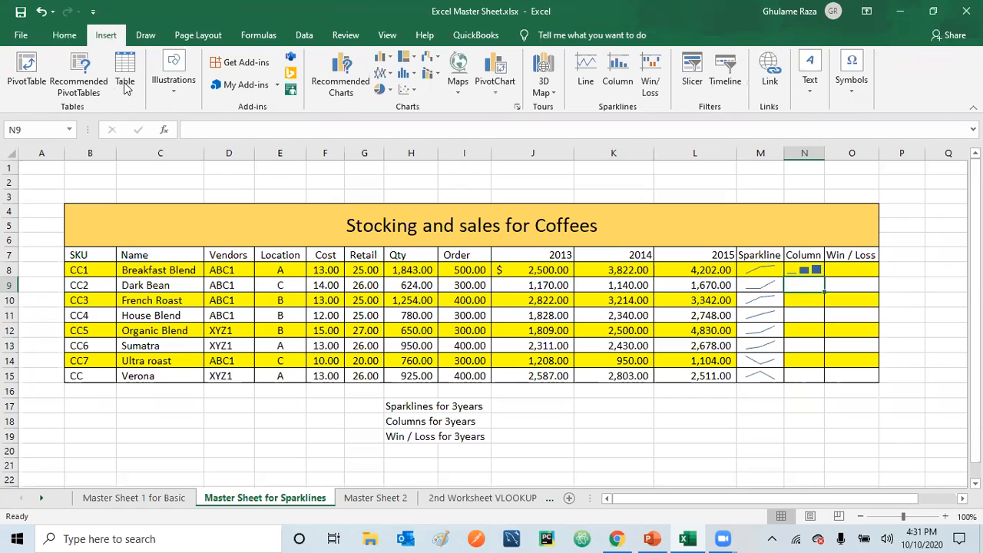
{"action": "left_click", "coordinate": [620, 73]}
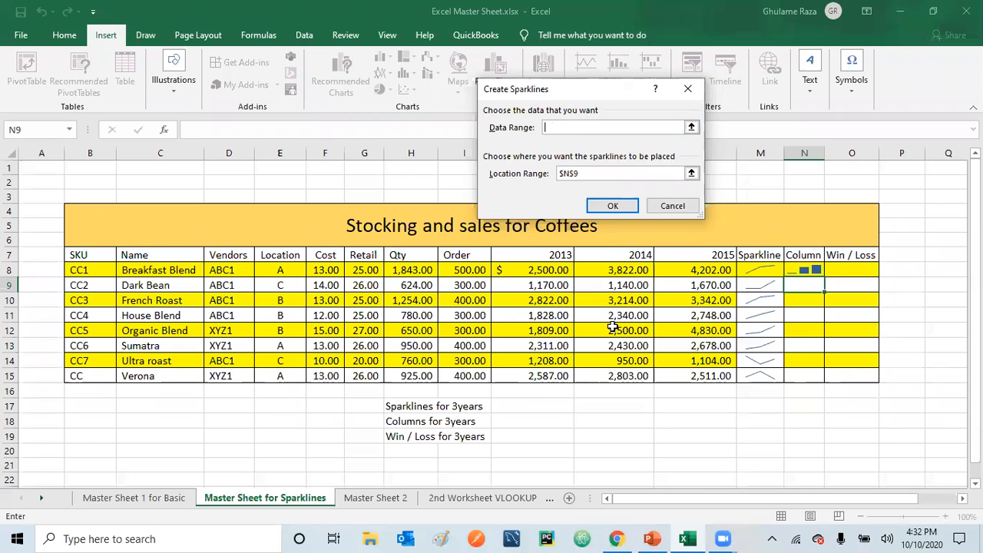
{"action": "left_click_drag", "start_coordinate": [535, 287], "coordinate": [694, 284]}
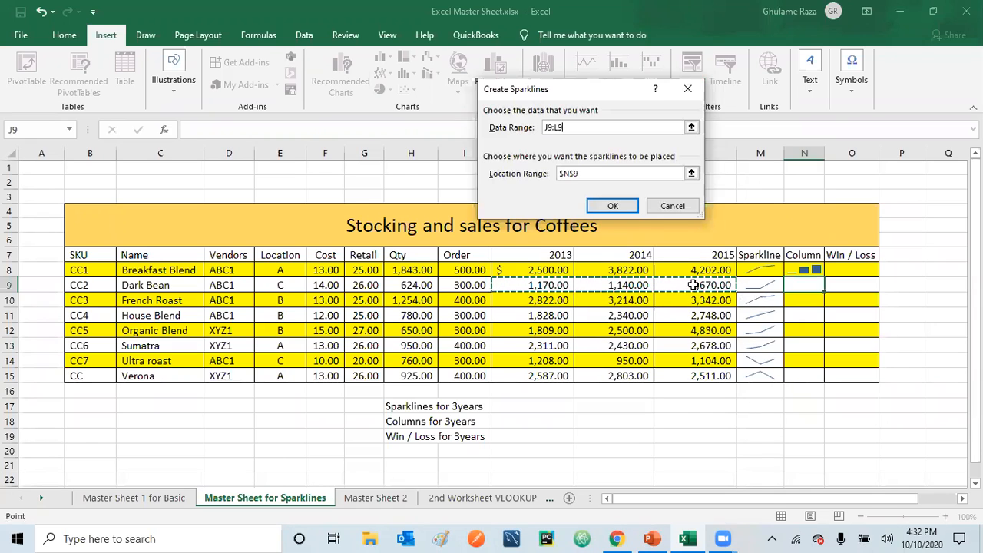
{"action": "left_click", "coordinate": [613, 207]}
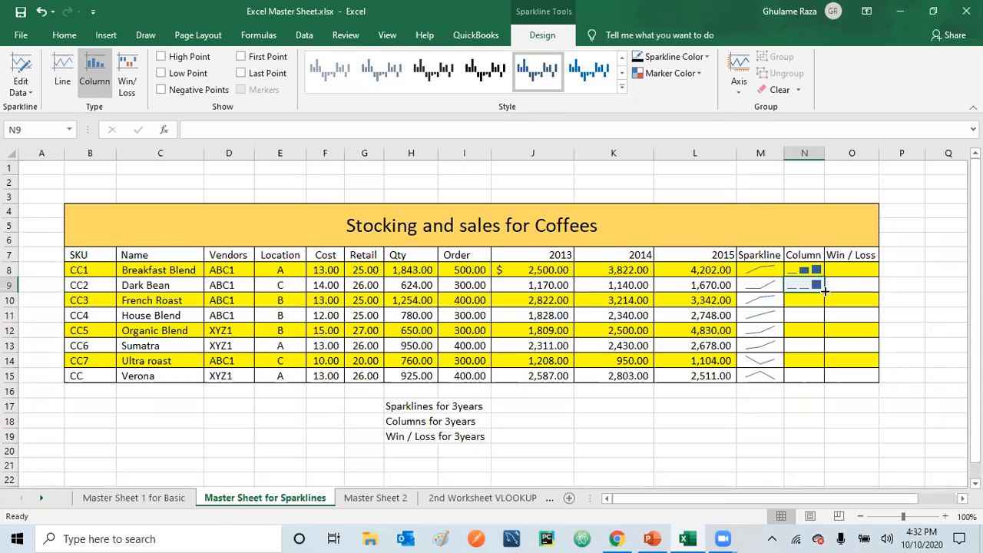
{"action": "left_click_drag", "start_coordinate": [825, 291], "coordinate": [827, 383]}
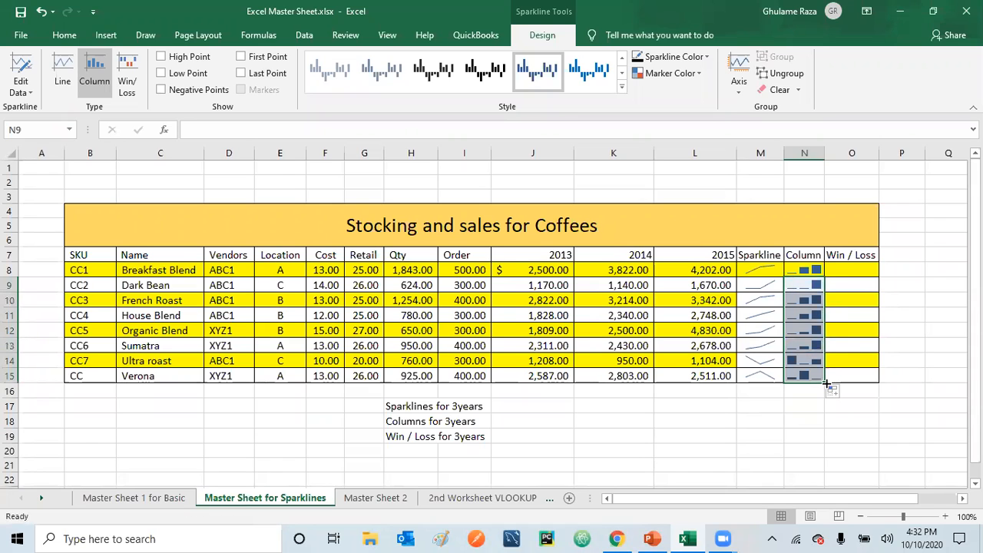
Step: Insert a win/loss sparkline in O8 for Breakfast Blend from the data range J8:L8
{"action": "left_click", "coordinate": [852, 269]}
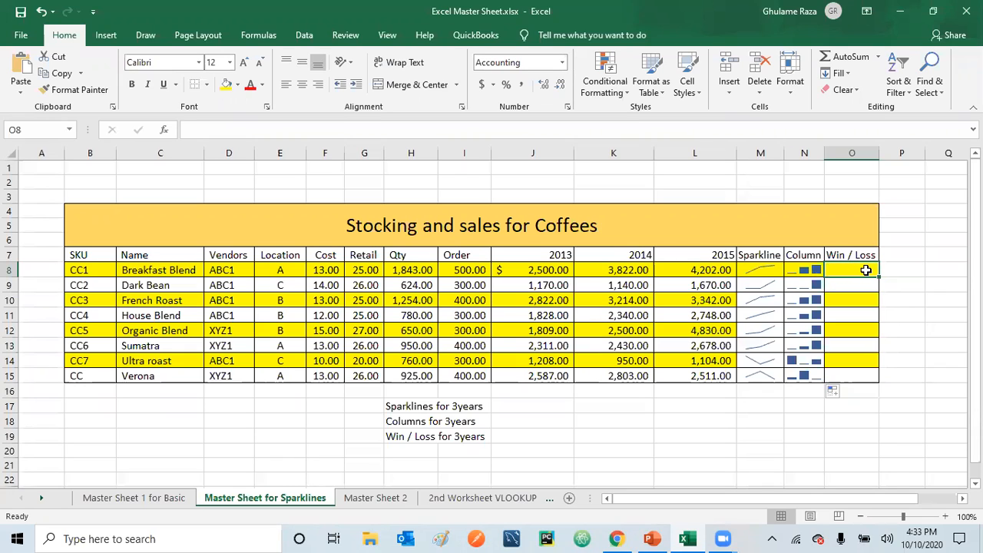
{"action": "left_click", "coordinate": [103, 41]}
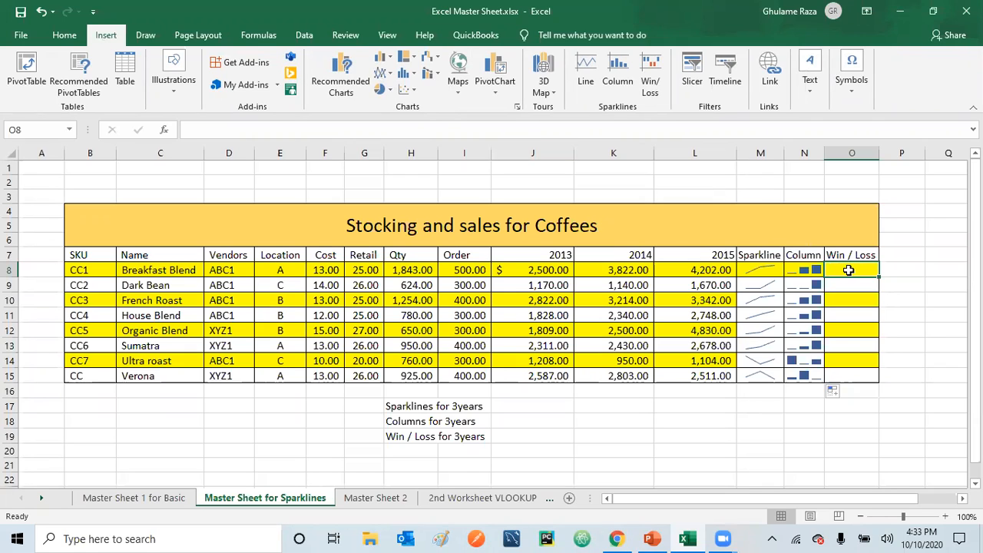
{"action": "left_click", "coordinate": [652, 65]}
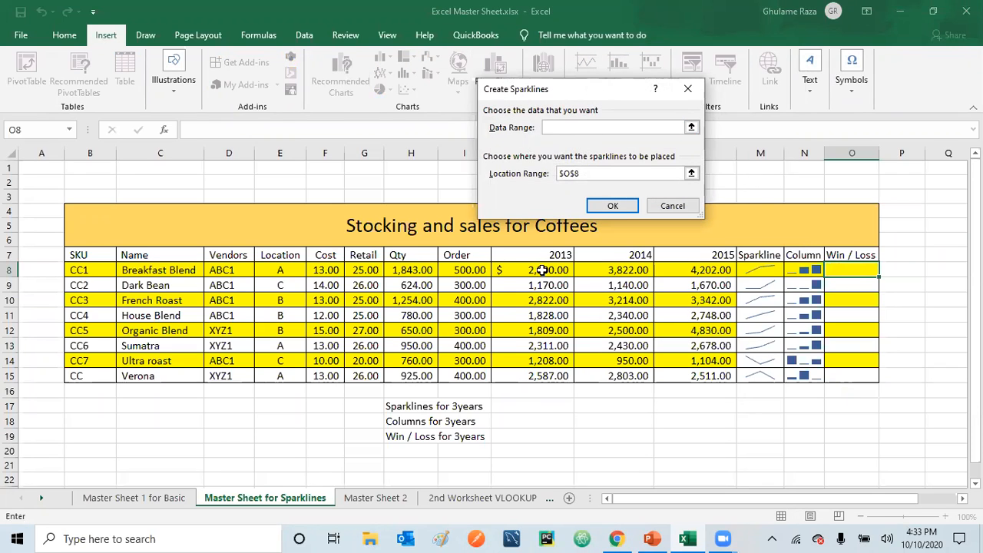
{"action": "left_click_drag", "start_coordinate": [524, 269], "coordinate": [694, 268]}
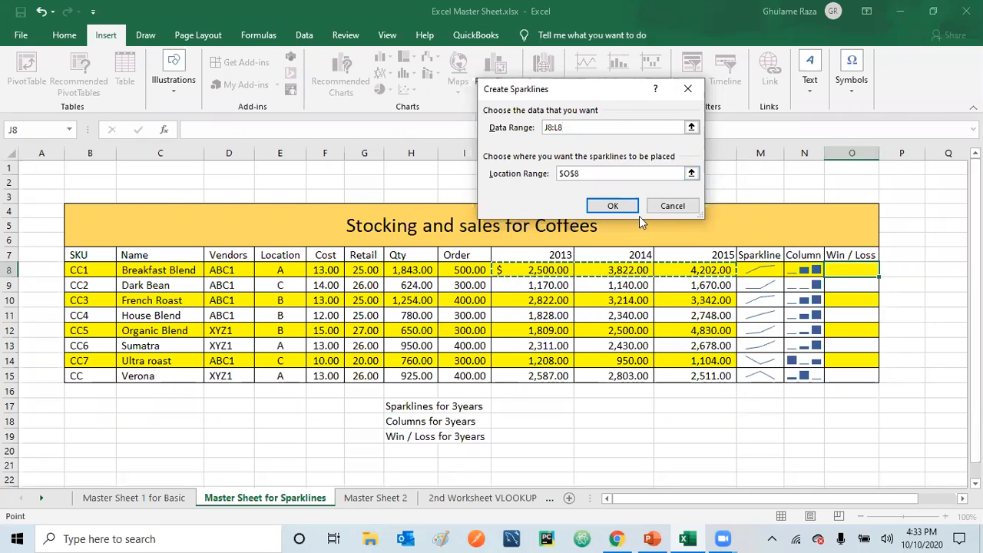
{"action": "left_click", "coordinate": [613, 207]}
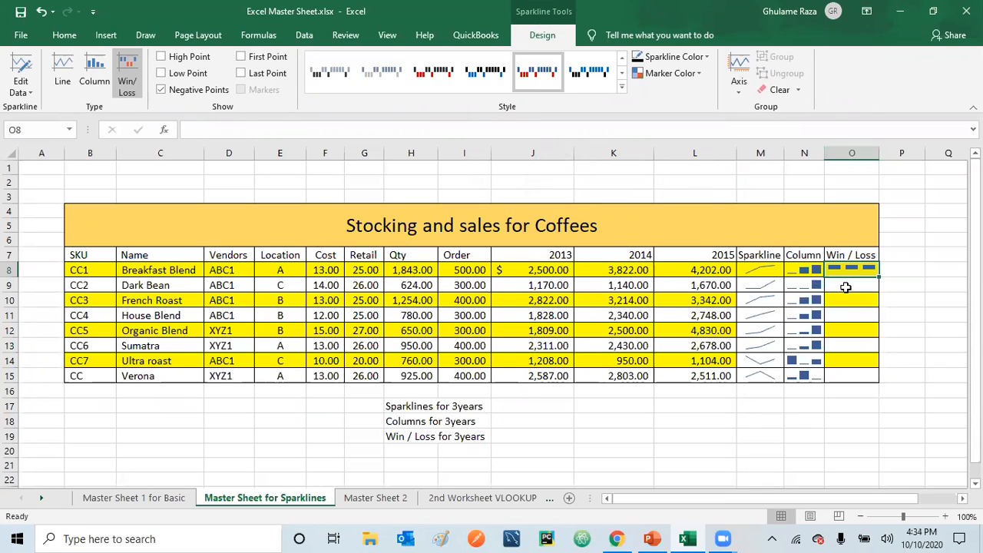
Step: Change the 2015 sales value of Dark Bean in L9 to -1670
{"action": "left_click", "coordinate": [846, 286]}
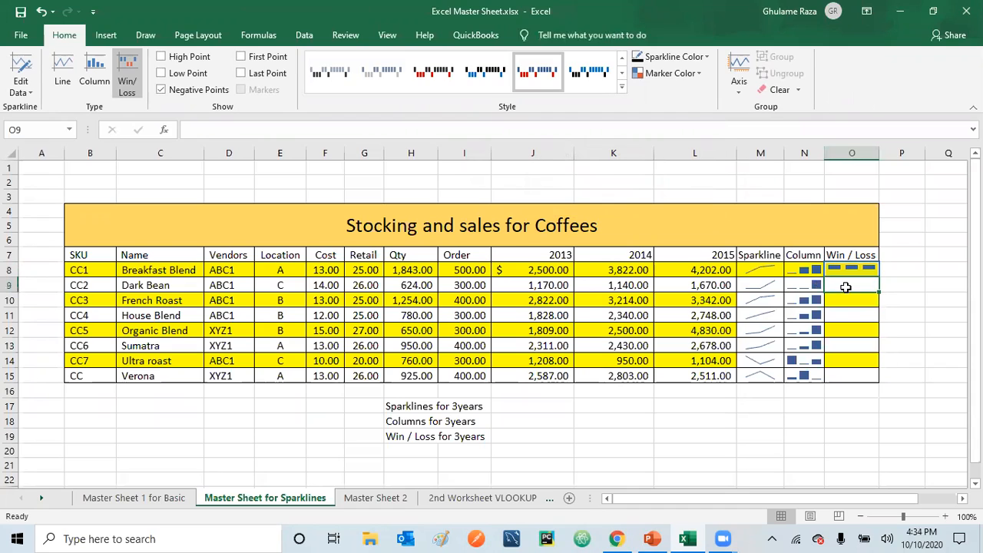
{"action": "left_click", "coordinate": [708, 286]}
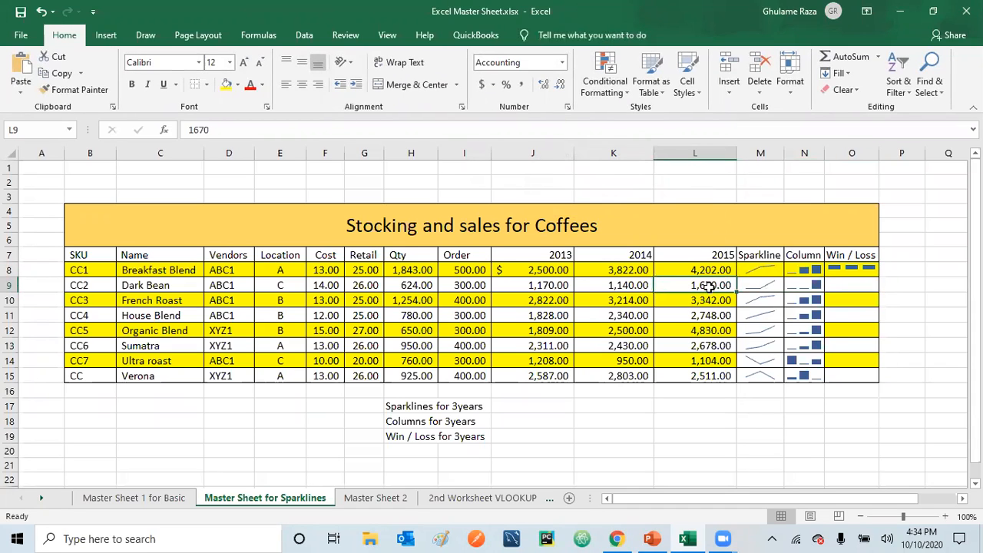
{"action": "type", "text": "-1670"}
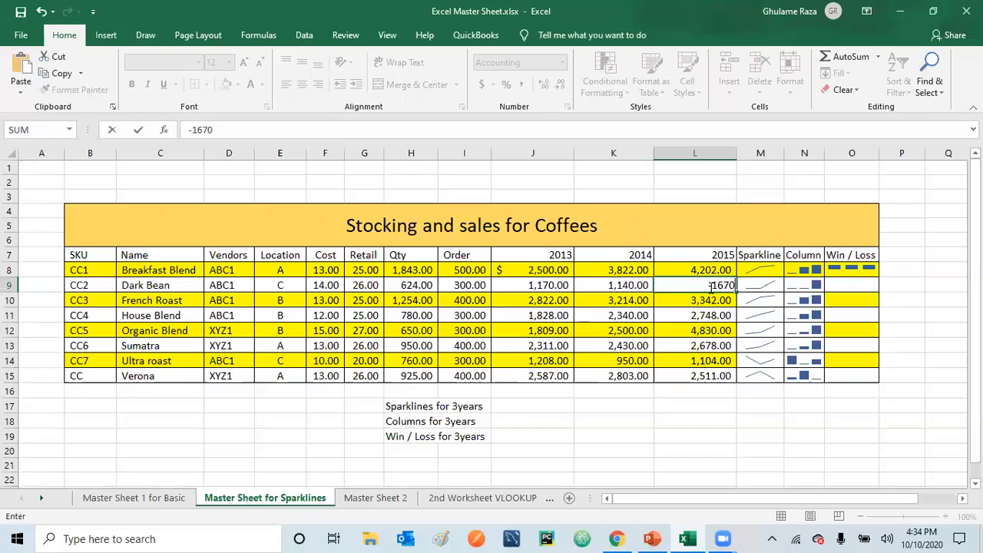
{"action": "key", "text": "Return"}
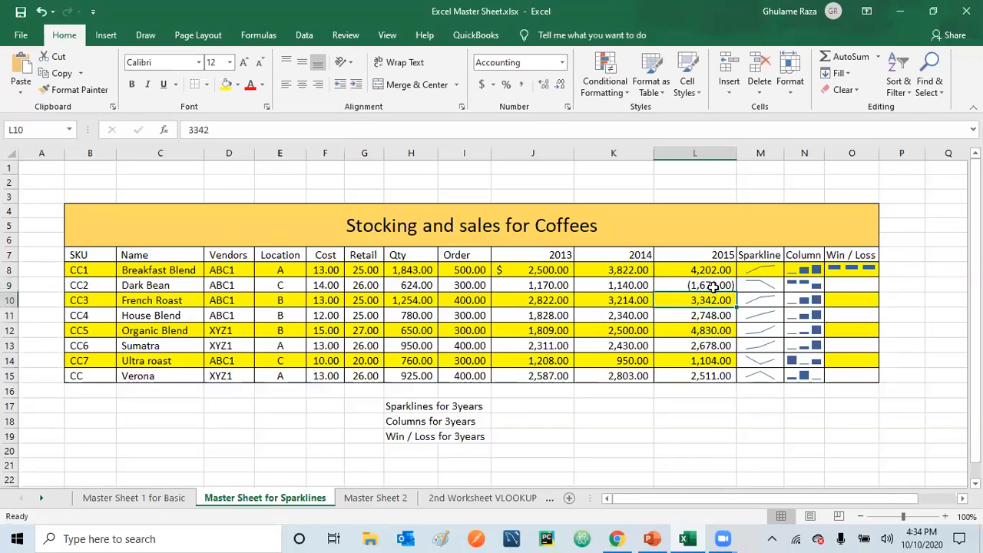
Step: Insert a win/loss sparkline in O9 from the data range J9:L9 and fill it down to O15
{"action": "left_click", "coordinate": [849, 286]}
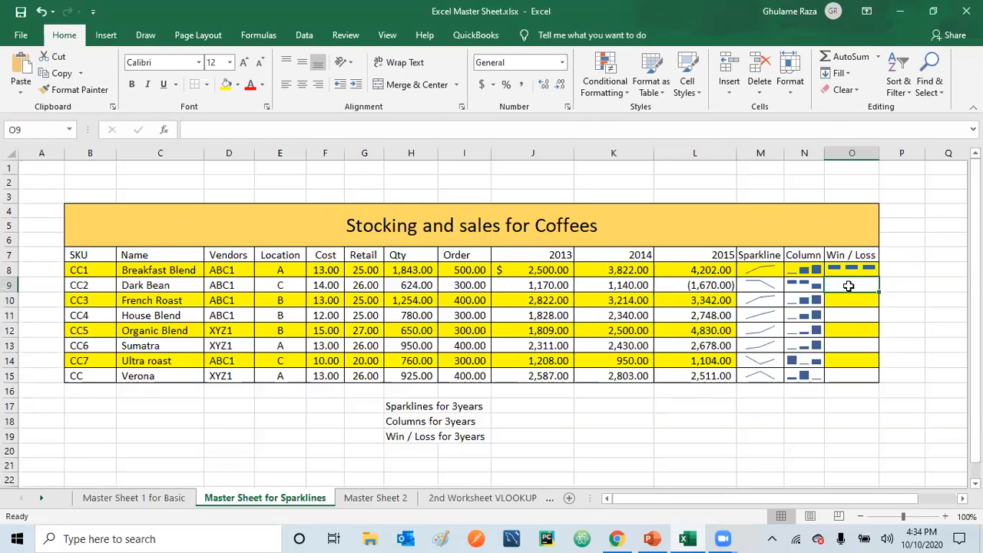
{"action": "left_click", "coordinate": [106, 36]}
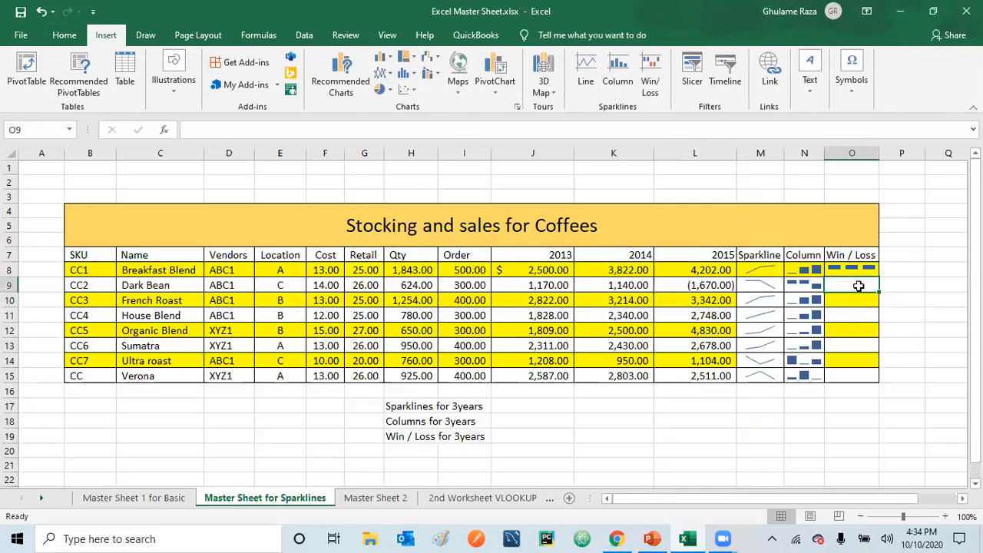
{"action": "left_click", "coordinate": [650, 67]}
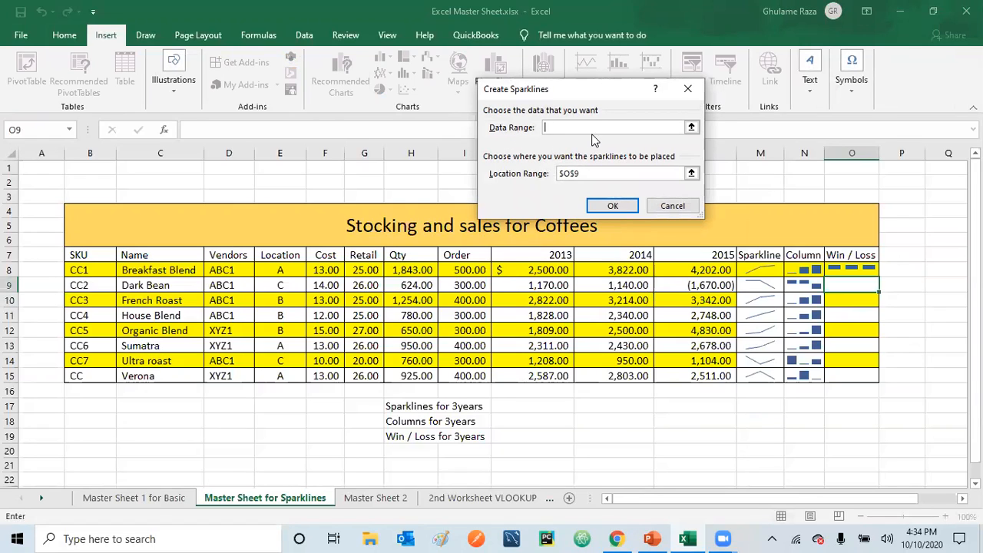
{"action": "left_click_drag", "start_coordinate": [550, 285], "coordinate": [693, 285]}
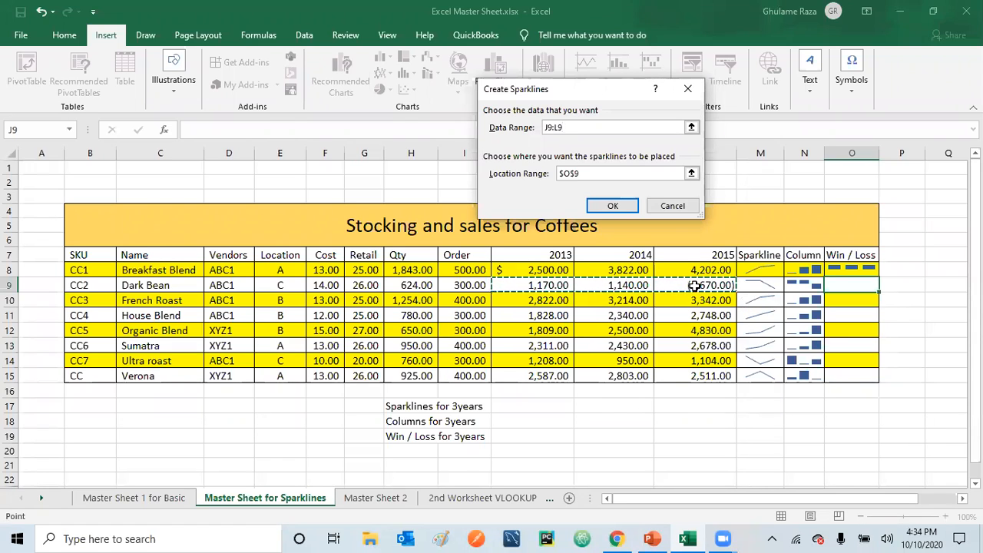
{"action": "key", "text": "Return"}
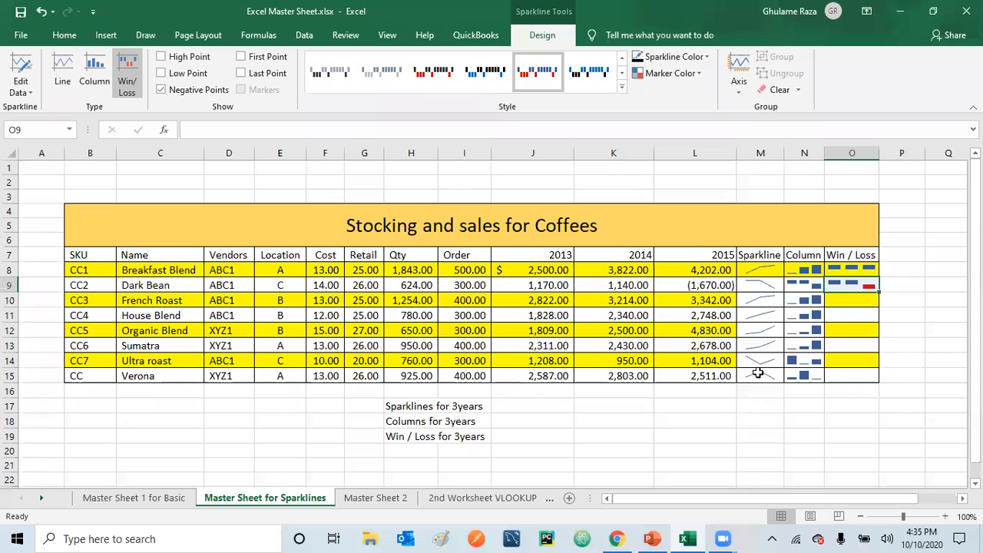
{"action": "mouse_move", "coordinate": [868, 291]}
{"action": "left_mouse_down"}
{"action": "mouse_move", "coordinate": [879, 290]}
{"action": "mouse_move", "coordinate": [878, 381]}
{"action": "left_mouse_up"}
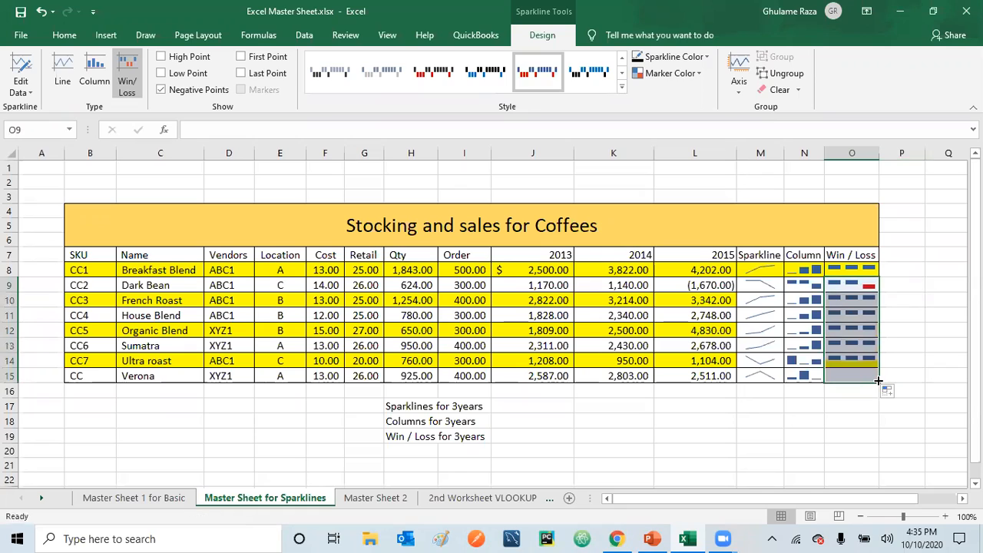